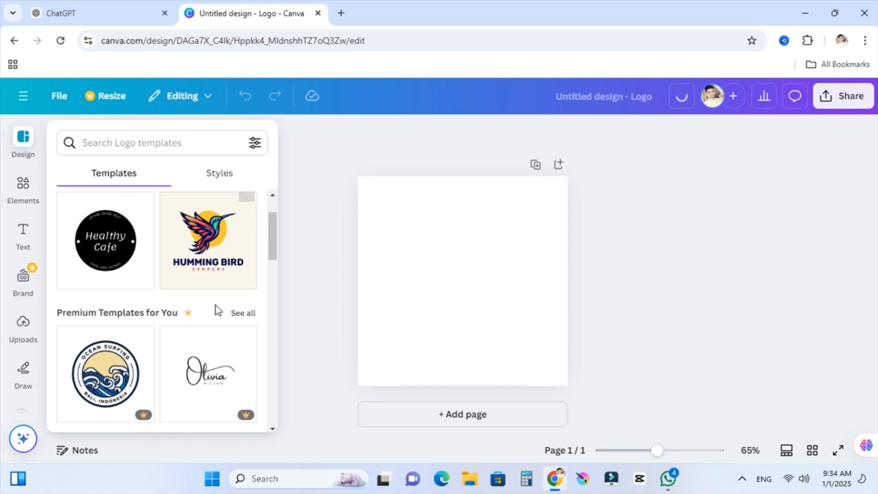
Browse the logo templates and apply the blue Air Travel globe-and-airplane template to the blank page
{"action": "scroll", "coordinate": [217, 311], "scroll_direction": "down", "scroll_amount": 5}
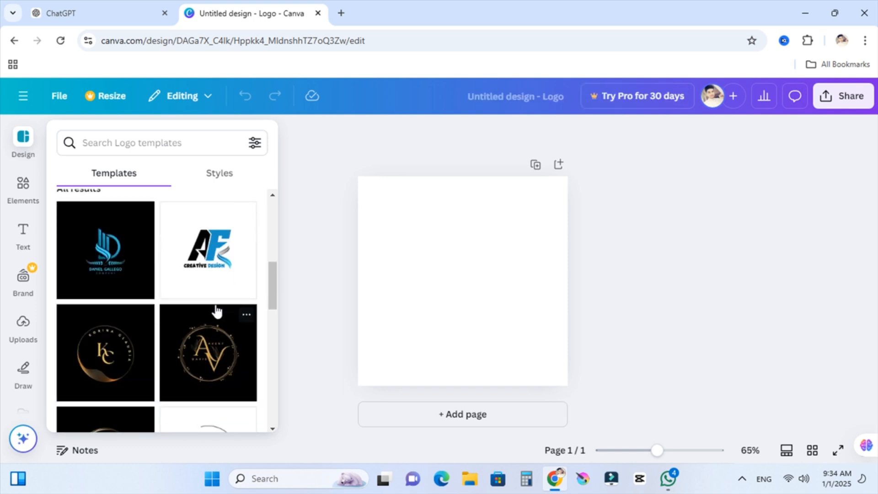
{"action": "scroll", "coordinate": [196, 315], "scroll_direction": "down", "scroll_amount": 7}
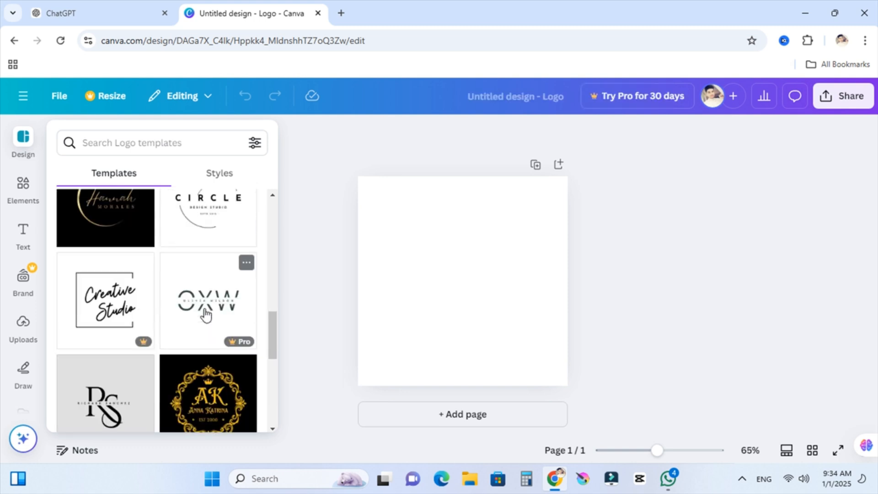
{"action": "scroll", "coordinate": [206, 314], "scroll_direction": "down", "scroll_amount": 5}
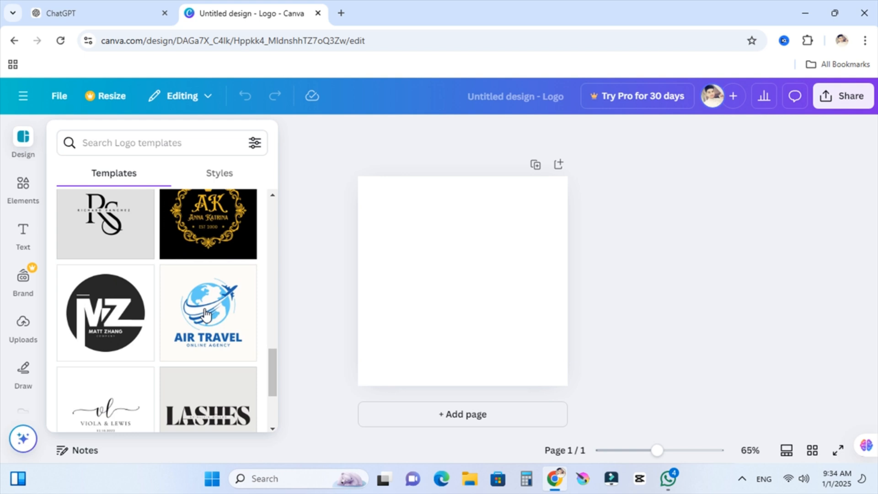
{"action": "left_click", "coordinate": [212, 271]}
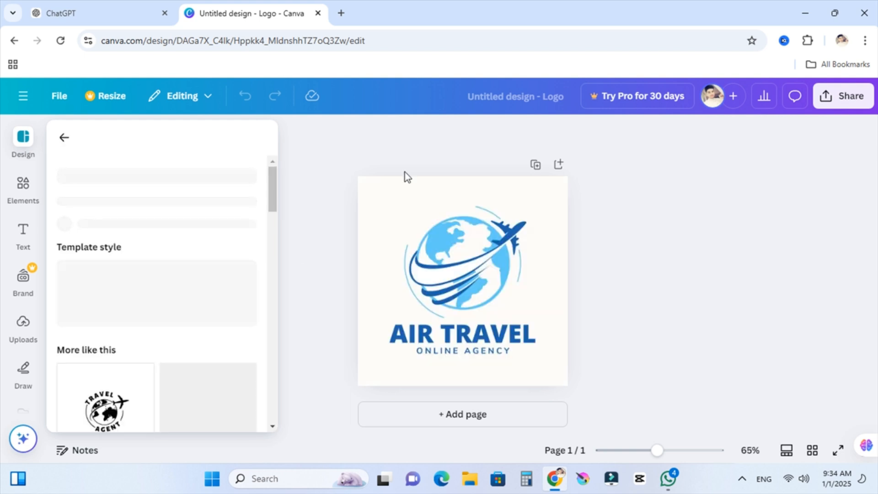
Replace the AIR TRAVEL heading with "KABUL TOURS"
{"action": "double_click", "coordinate": [513, 338]}
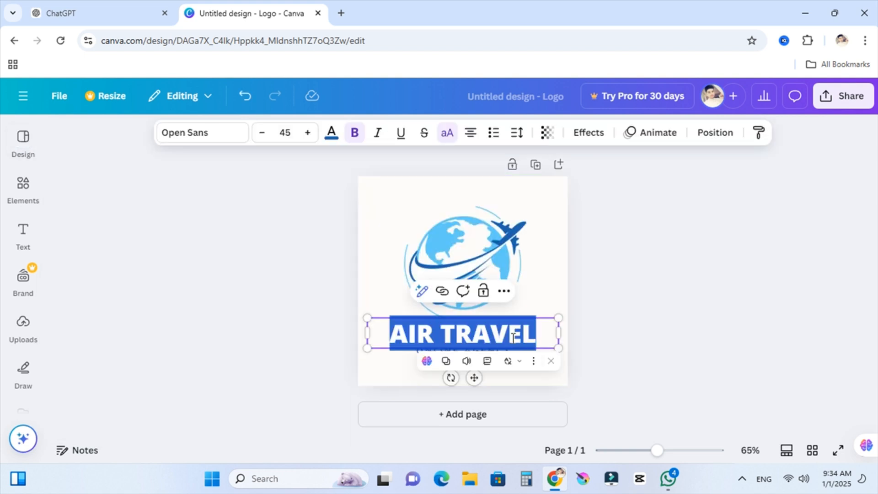
{"action": "type", "text": "KABU;L"}
{"action": "key", "text": "BackSpace"}
{"action": "key", "text": "BackSpace"}
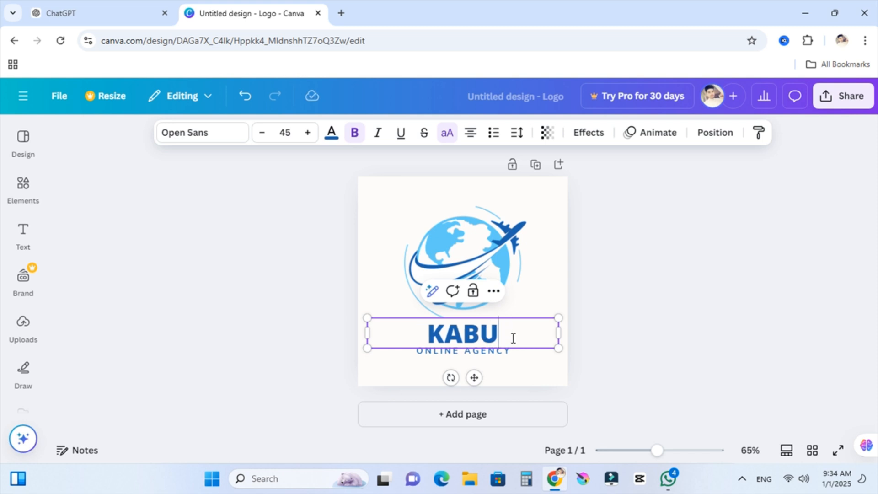
{"action": "type", "text": "L TOURS"}
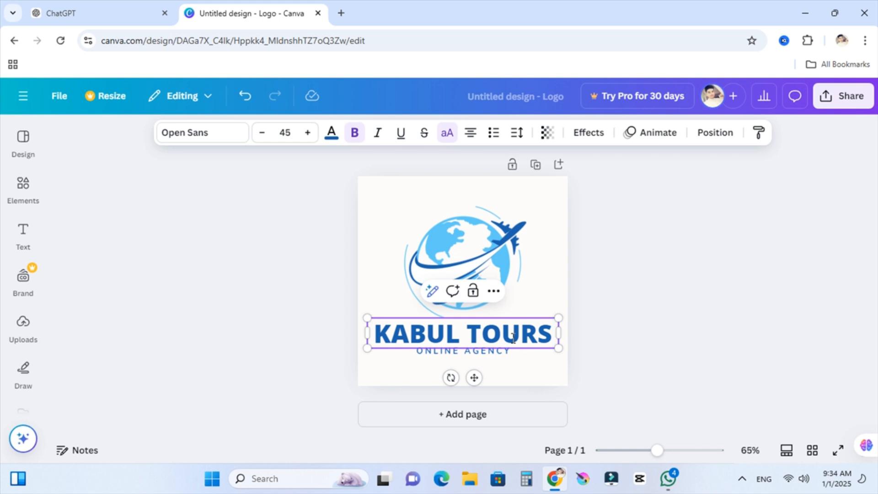
Recolour the globe graphic, changing its dark blue airplane and swooshes to red and its light blue areas to black
{"action": "left_click", "coordinate": [486, 266]}
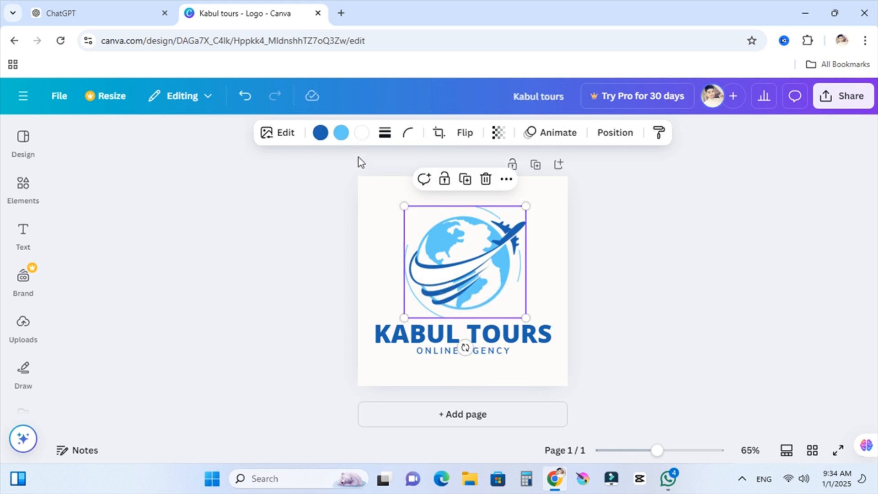
{"action": "left_click", "coordinate": [320, 133]}
{"action": "scroll", "coordinate": [175, 279], "scroll_direction": "down", "scroll_amount": 3}
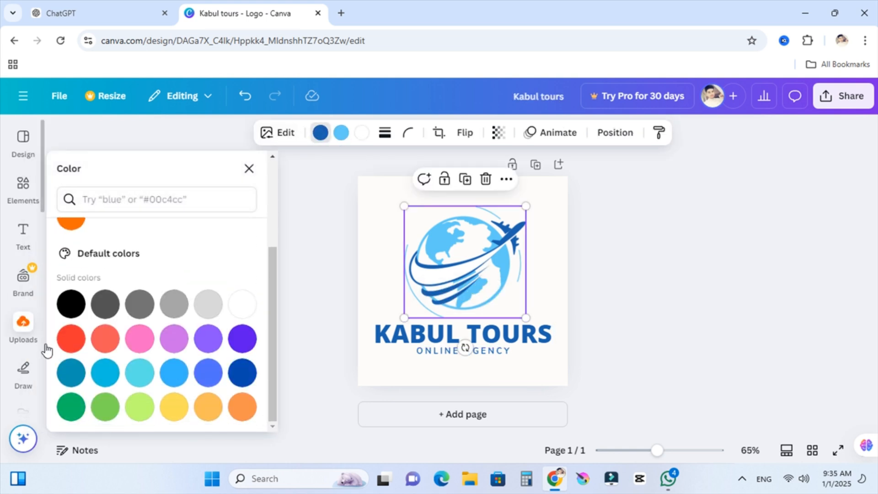
{"action": "left_click", "coordinate": [72, 340]}
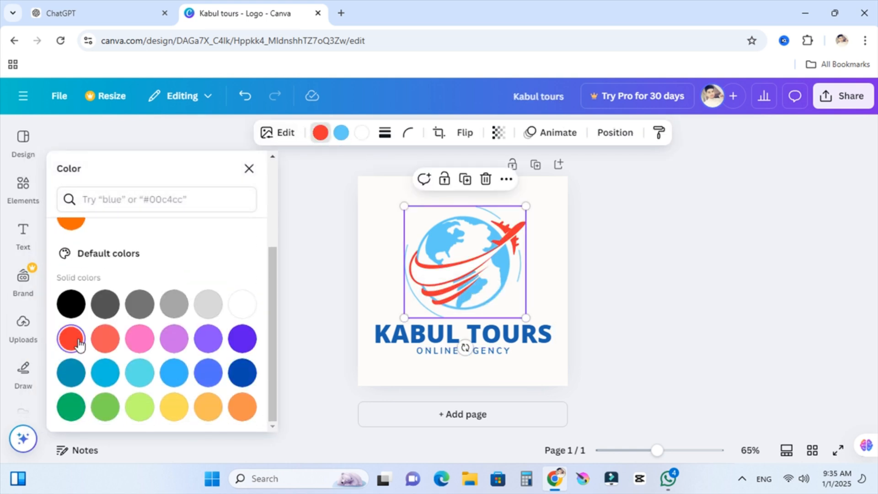
{"action": "left_click", "coordinate": [342, 133]}
{"action": "left_click", "coordinate": [71, 304]}
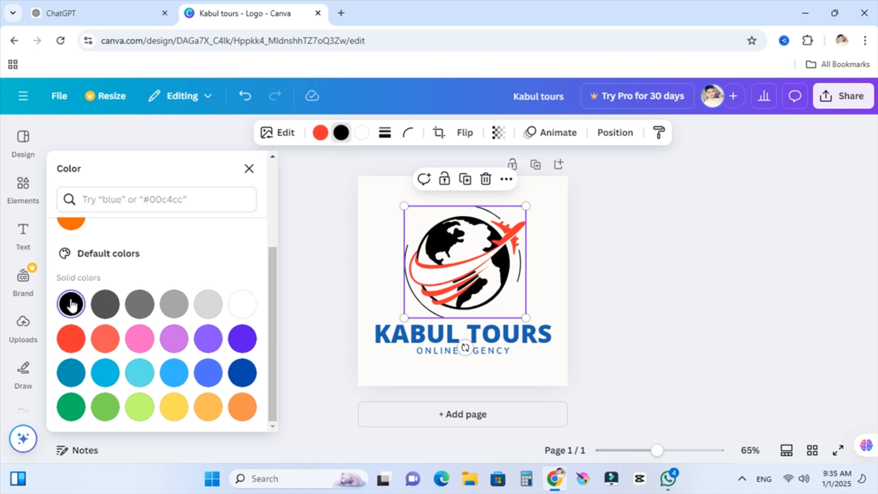
Try red, coral, light grey and black on the globe graphic's white areas and return them to white
{"action": "left_click", "coordinate": [362, 132]}
{"action": "left_click", "coordinate": [71, 338]}
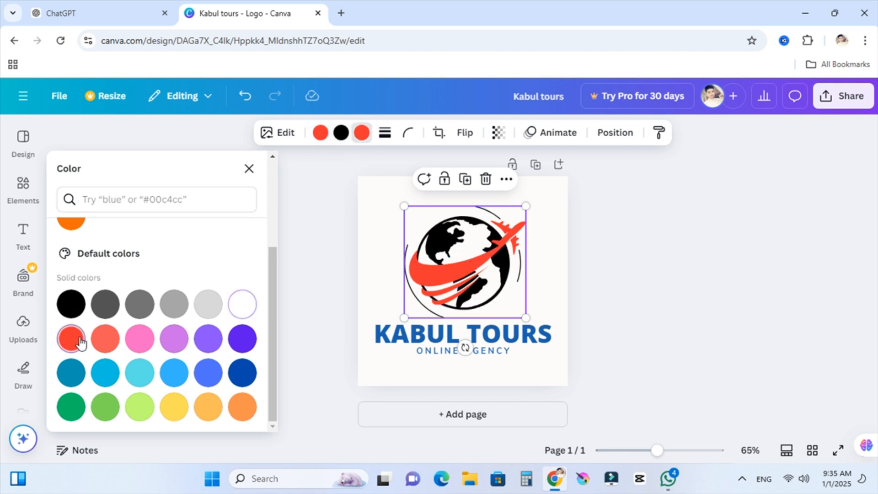
{"action": "left_click", "coordinate": [105, 338]}
{"action": "left_click", "coordinate": [221, 299]}
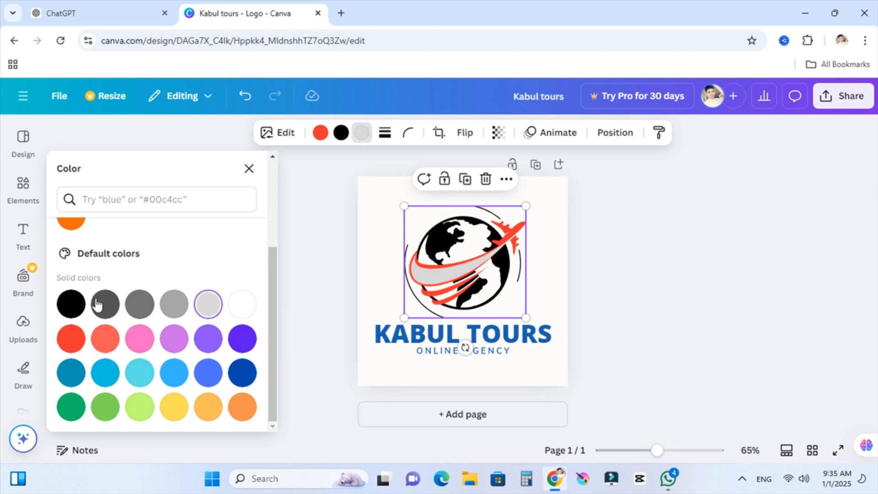
{"action": "left_click", "coordinate": [72, 304]}
{"action": "left_click", "coordinate": [253, 313]}
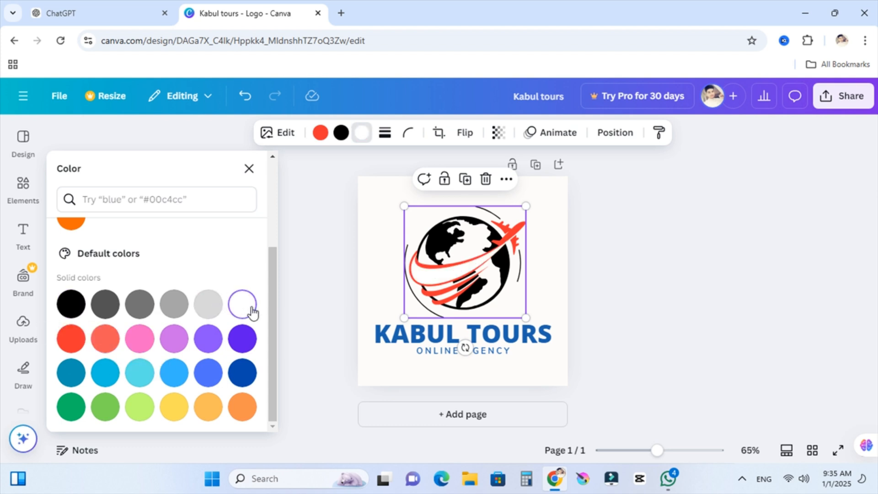
{"action": "left_click", "coordinate": [105, 338]}
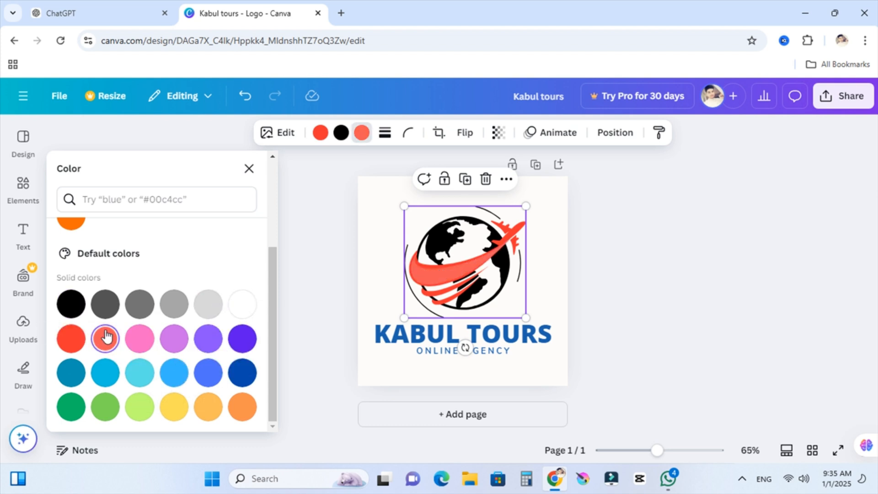
{"action": "left_click", "coordinate": [242, 305]}
{"action": "left_click", "coordinate": [414, 292]}
Change the KABUL TOURS heading and the ONLINE AGENCY tagline to the same red as the airplane
{"action": "left_click", "coordinate": [432, 342]}
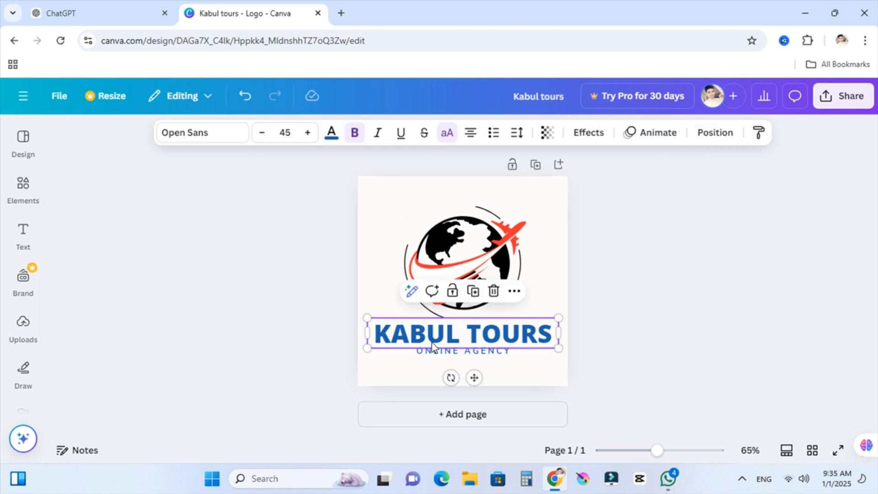
{"action": "left_click", "coordinate": [331, 133]}
{"action": "left_click", "coordinate": [172, 268]}
{"action": "key", "text": "Escape"}
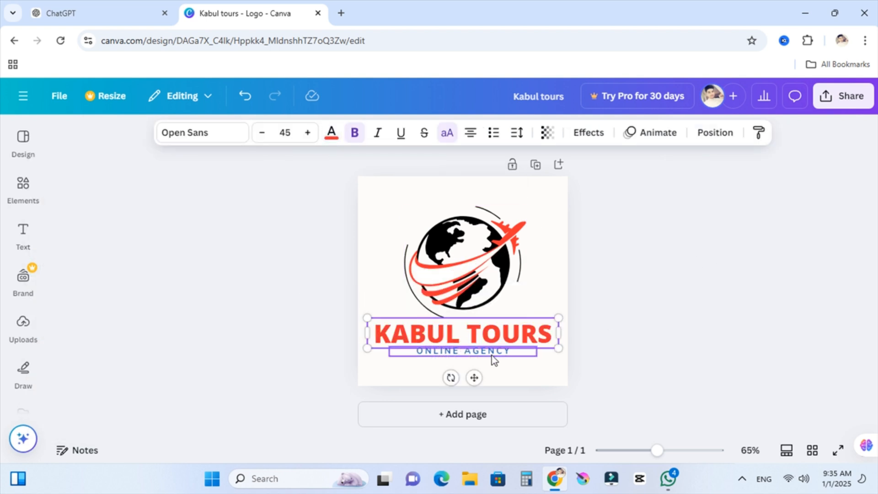
{"action": "left_click", "coordinate": [493, 360]}
{"action": "left_click", "coordinate": [331, 132]}
{"action": "left_click", "coordinate": [174, 265]}
{"action": "left_click", "coordinate": [704, 259]}
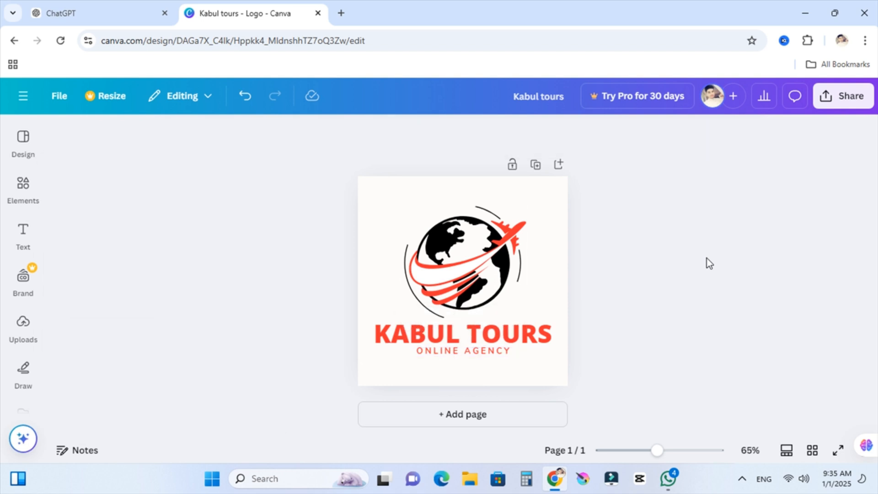
Add a second page and insert a circle shape found through the elements search
{"action": "left_click", "coordinate": [493, 412]}
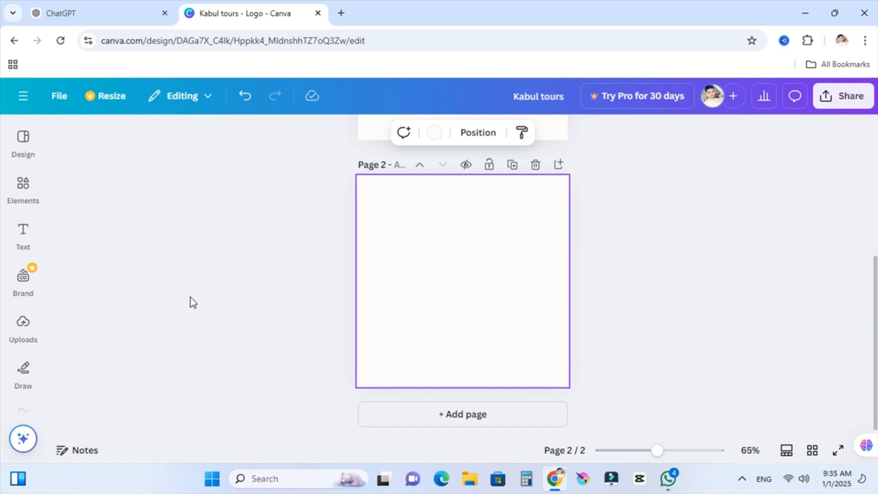
{"action": "left_click", "coordinate": [25, 145]}
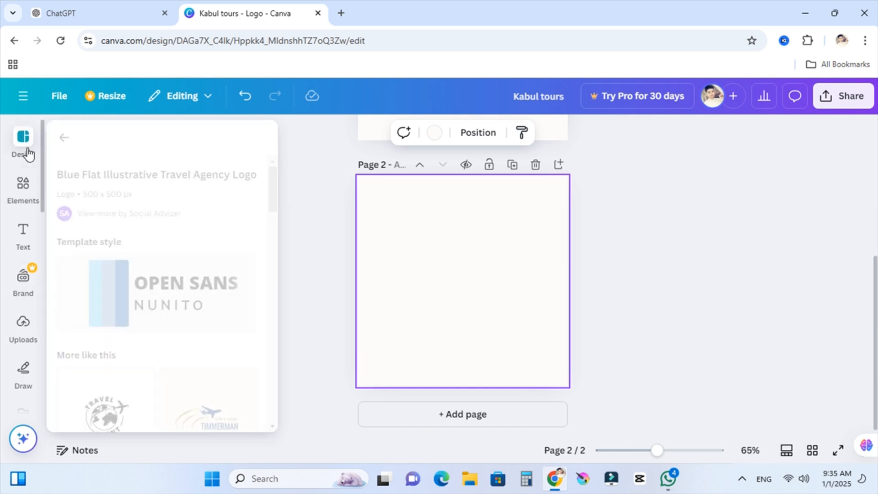
{"action": "left_click", "coordinate": [25, 185]}
{"action": "left_click", "coordinate": [122, 140]}
{"action": "type", "text": "cir"}
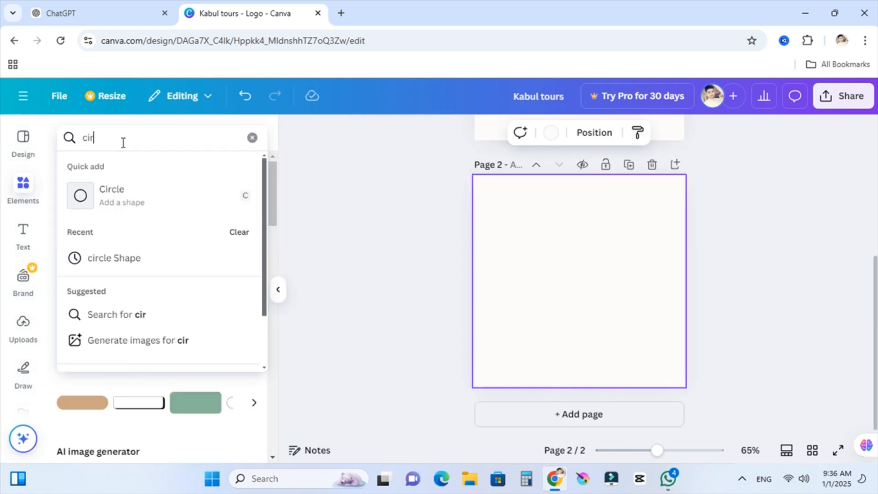
{"action": "left_click", "coordinate": [111, 201]}
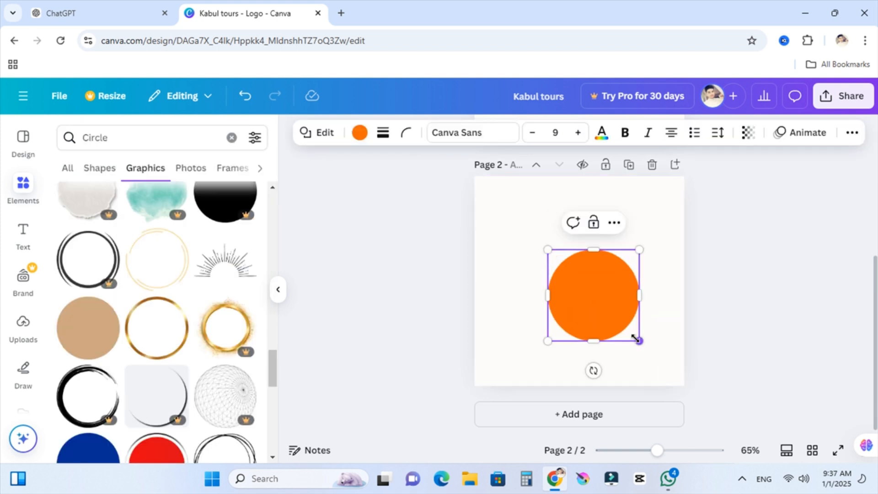
Enlarge the circle, centred horizontally on page 2, and change its fill to the document's red
{"action": "left_click_drag", "start_coordinate": [599, 306], "coordinate": [585, 284]}
{"action": "left_click_drag", "start_coordinate": [621, 320], "coordinate": [634, 326]}
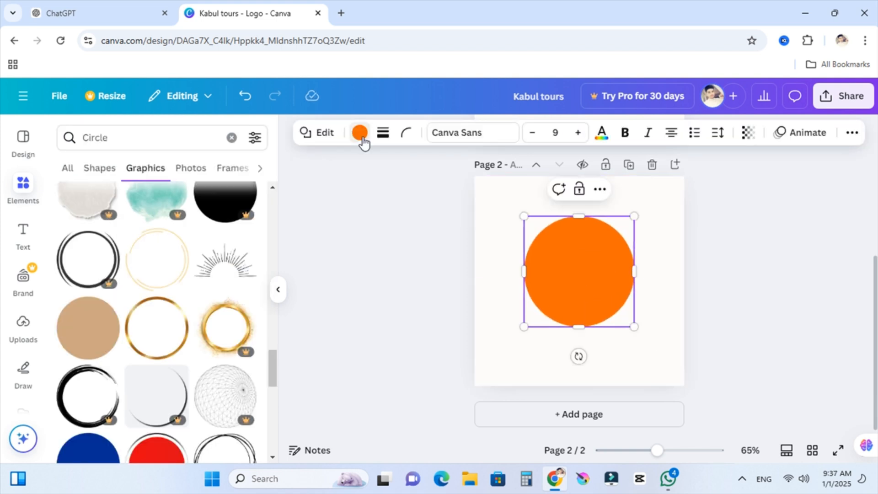
{"action": "left_click", "coordinate": [359, 133]}
{"action": "left_click", "coordinate": [171, 231]}
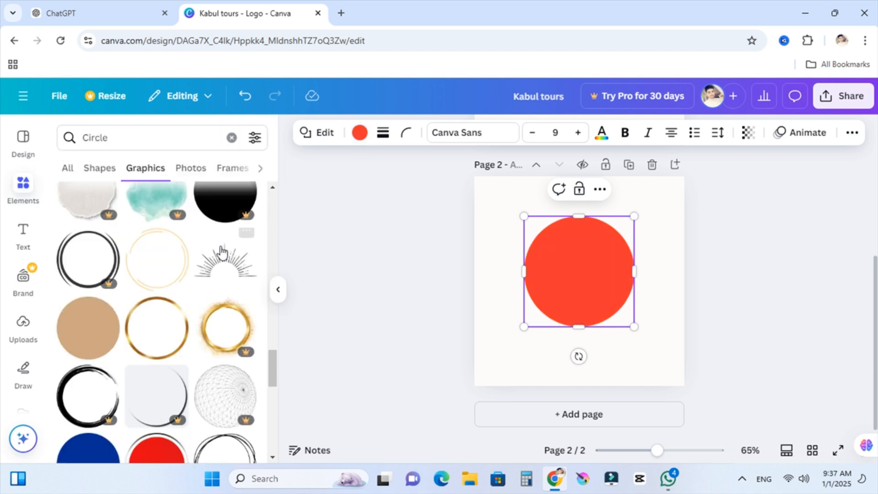
Add the black half-sunburst graphic and position it enlarged around the upper half of the red circle
{"action": "left_click", "coordinate": [223, 265]}
{"action": "left_click_drag", "start_coordinate": [586, 282], "coordinate": [667, 176]}
Search the graphics for "birds" and add the teal and orange flying bird to page 2
{"action": "left_click", "coordinate": [133, 137]}
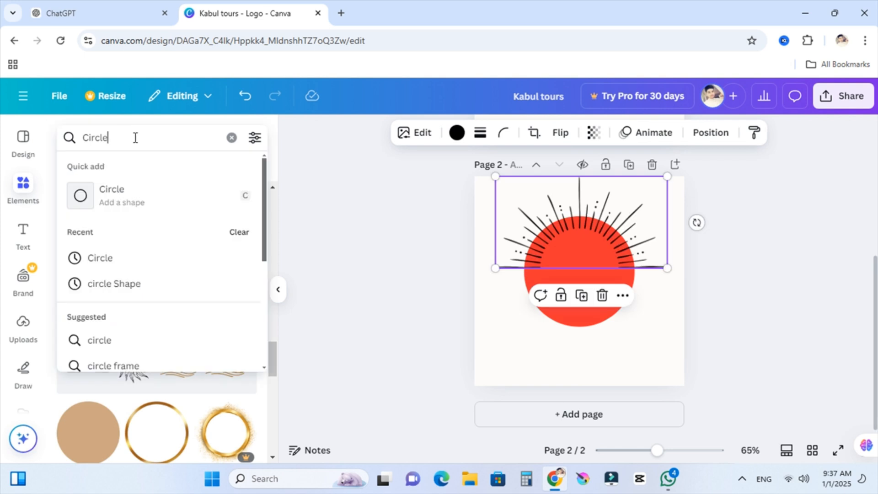
{"action": "left_click_drag", "start_coordinate": [133, 137], "coordinate": [43, 133]}
{"action": "type", "text": "bir"}
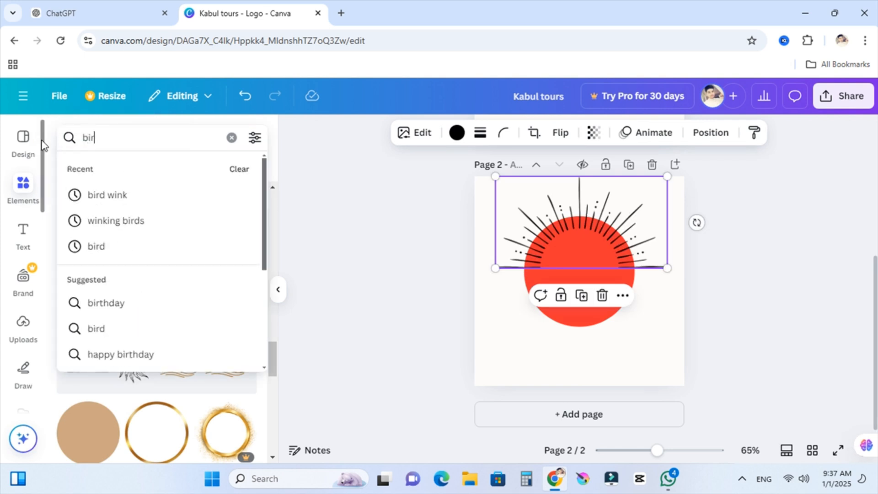
{"action": "type", "text": "ds"}
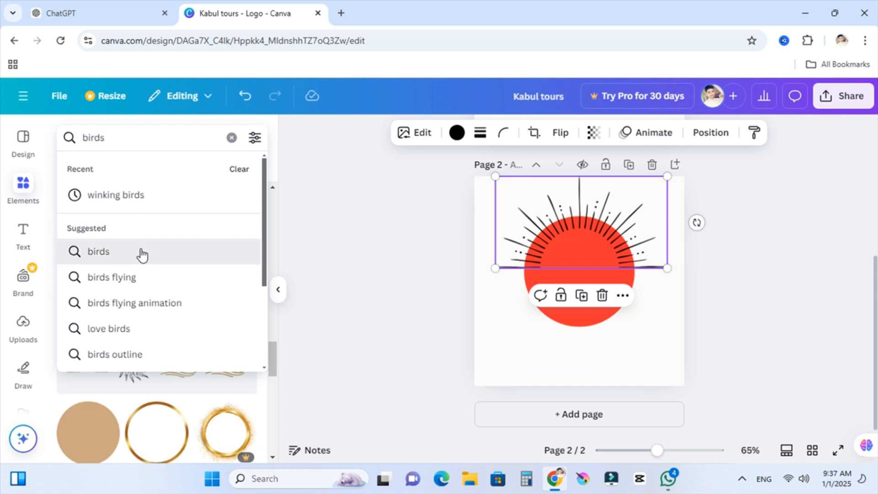
{"action": "left_click", "coordinate": [142, 252]}
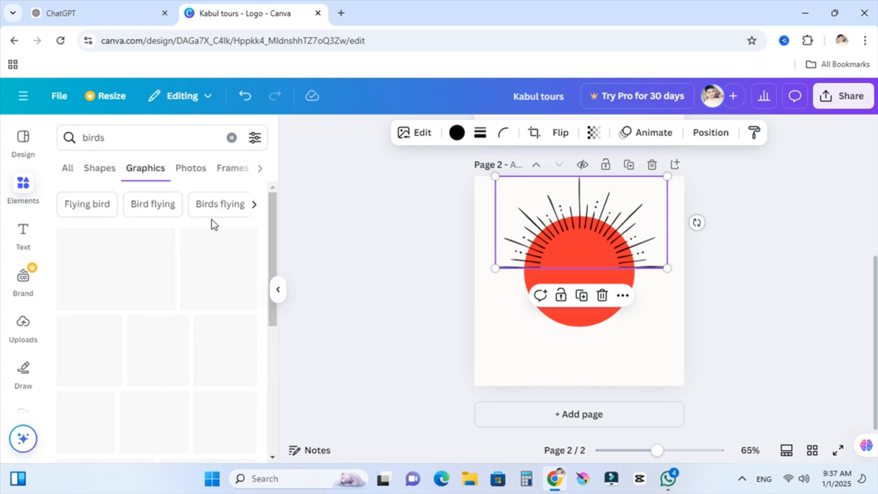
{"action": "left_click", "coordinate": [97, 276]}
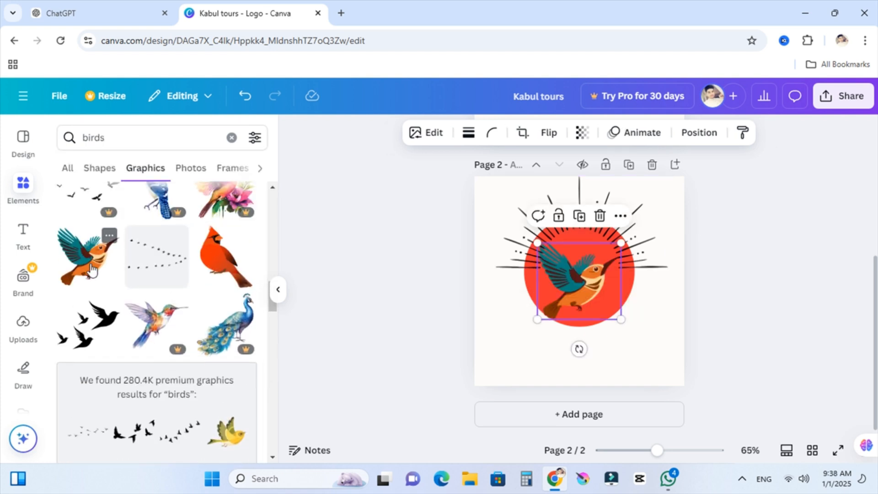
Enlarge the bird over the circle and recolour its teal, maroon and cream areas black and its brown and orange areas red
{"action": "left_click", "coordinate": [415, 133]}
{"action": "left_click", "coordinate": [106, 229]}
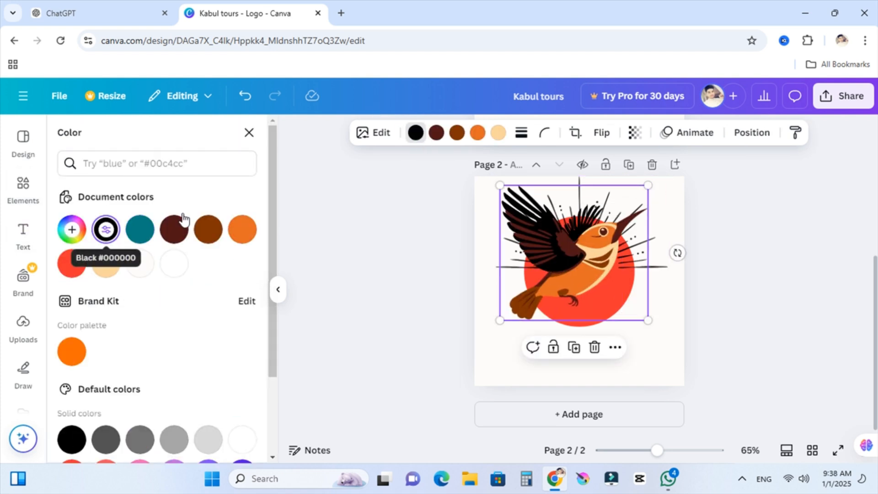
{"action": "left_click", "coordinate": [456, 132]}
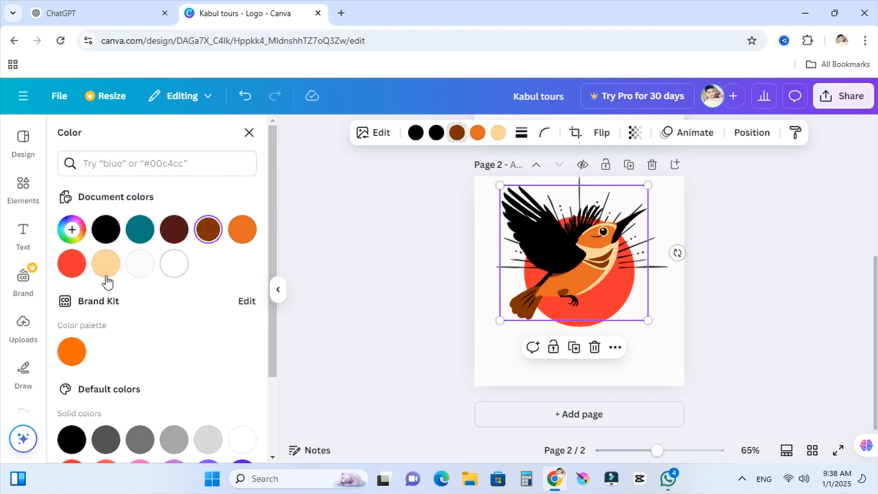
{"action": "left_click", "coordinate": [71, 263]}
{"action": "left_click", "coordinate": [477, 133]}
{"action": "left_click", "coordinate": [72, 263]}
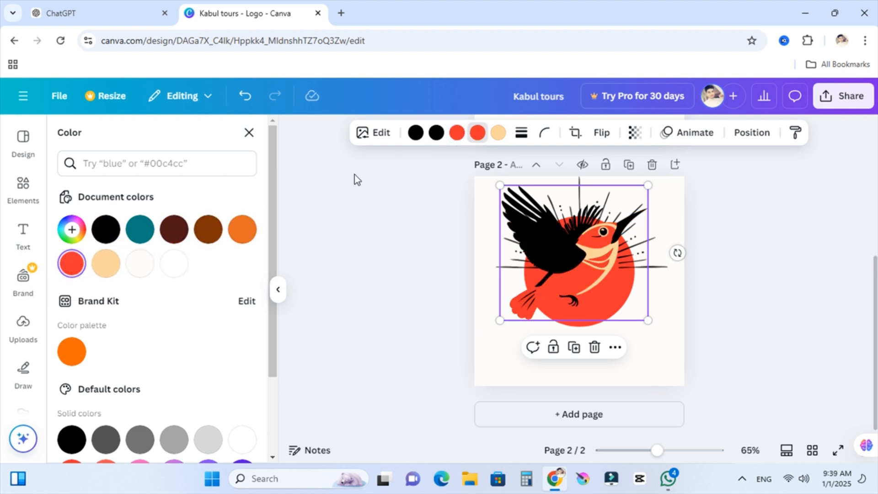
{"action": "left_click", "coordinate": [106, 228]}
Move the sunburst graphic out from behind the bird and delete it
{"action": "left_click", "coordinate": [662, 265]}
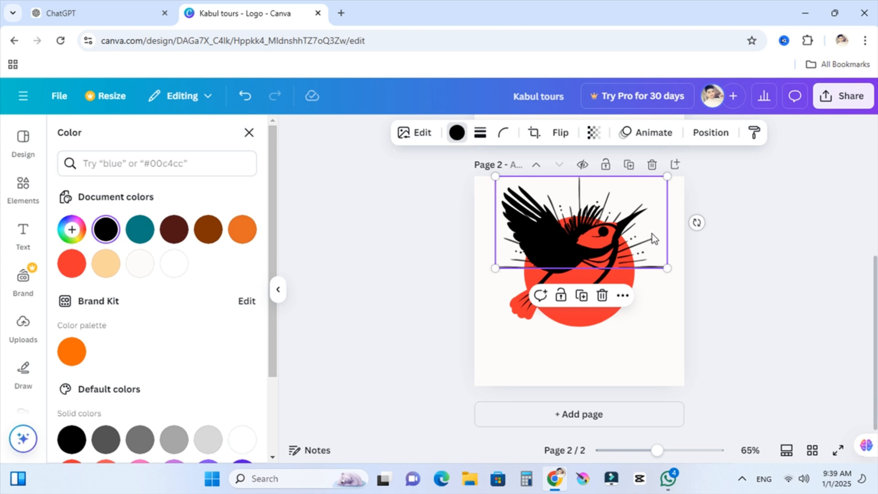
{"action": "left_click_drag", "start_coordinate": [654, 238], "coordinate": [672, 337]}
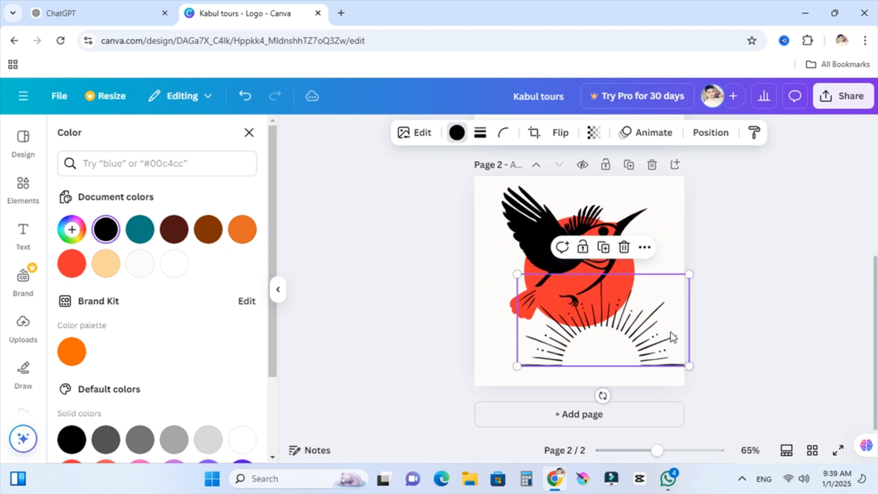
{"action": "left_click", "coordinate": [623, 247]}
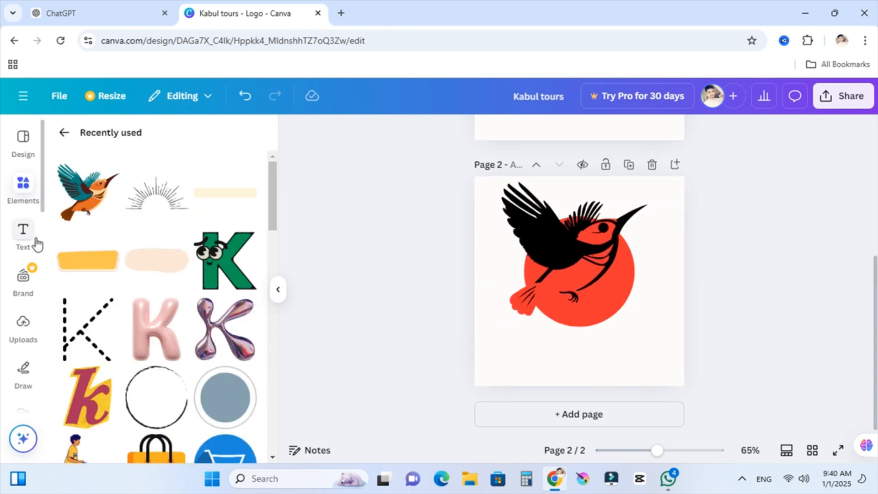
Add the "keep it SIMPLE" text combination over the circle's lower part and change its wording to "Bird" and "Wings"
{"action": "left_click", "coordinate": [35, 241]}
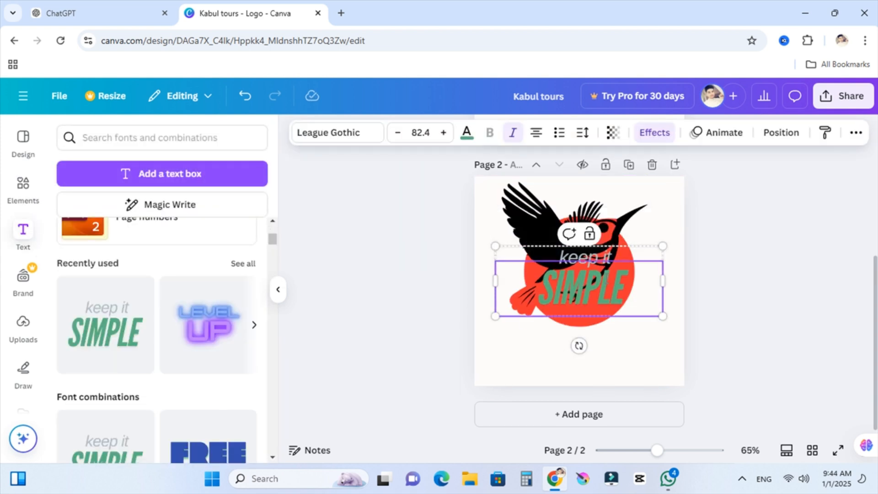
{"action": "left_click_drag", "start_coordinate": [578, 284], "coordinate": [582, 320]}
{"action": "left_click", "coordinate": [544, 293]}
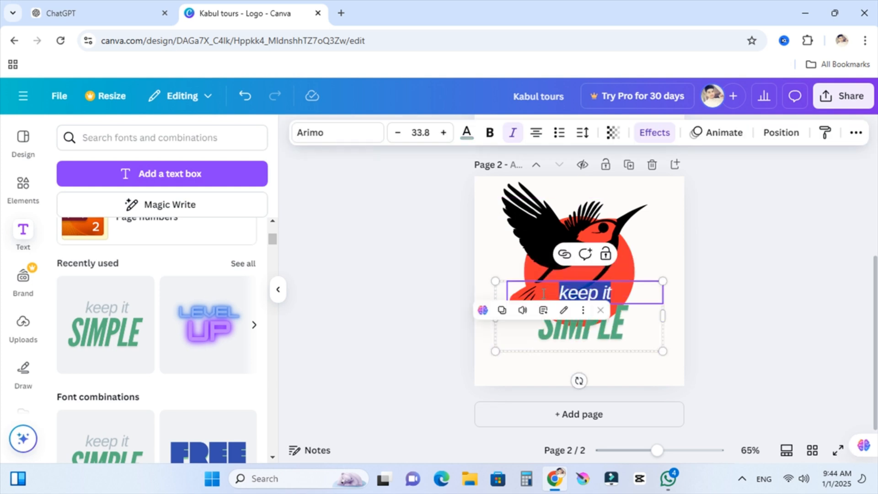
{"action": "type", "text": "Bird"}
{"action": "double_click", "coordinate": [581, 324]}
{"action": "type", "text": "Wings"}
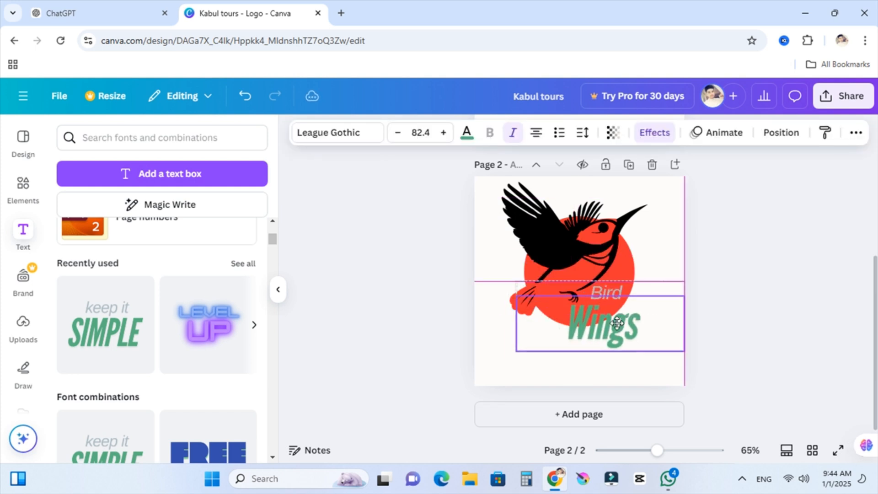
Recolour both the "Bird" and "Wings" text lines black
{"action": "left_click", "coordinate": [571, 292]}
{"action": "left_click", "coordinate": [466, 133]}
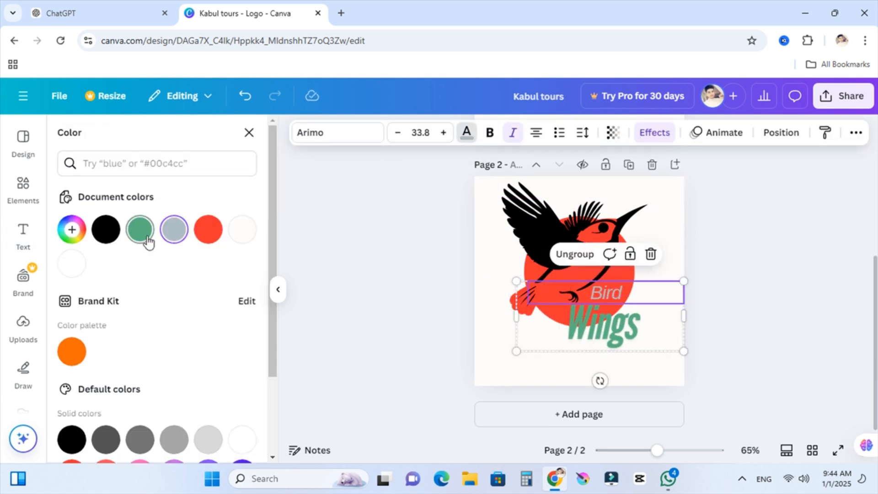
{"action": "left_click", "coordinate": [106, 229]}
{"action": "left_click", "coordinate": [604, 329]}
{"action": "left_click", "coordinate": [201, 229]}
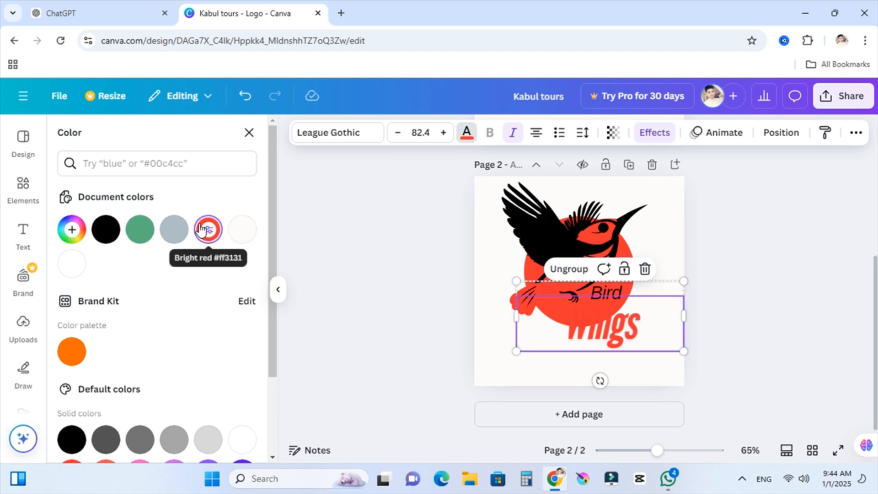
{"action": "left_click", "coordinate": [106, 229]}
{"action": "left_click", "coordinate": [762, 246]}
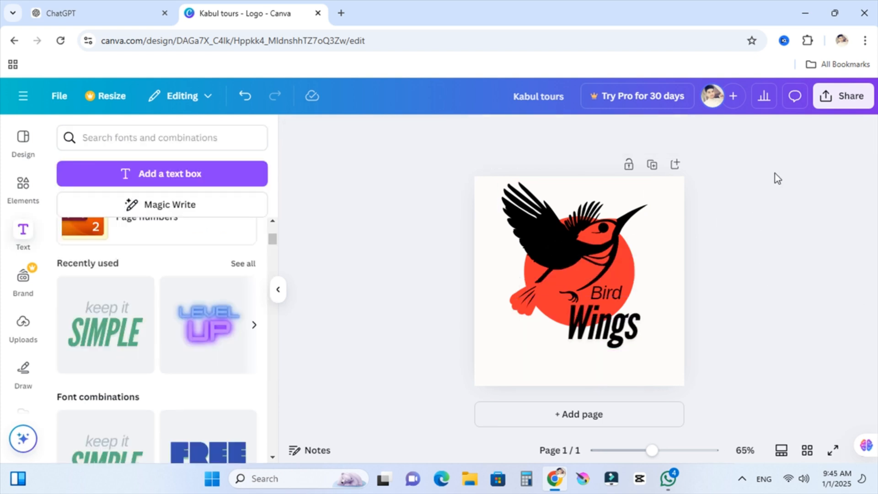
Download the Bird Wings logo as a PNG file and close the image preview
{"action": "left_click", "coordinate": [845, 105]}
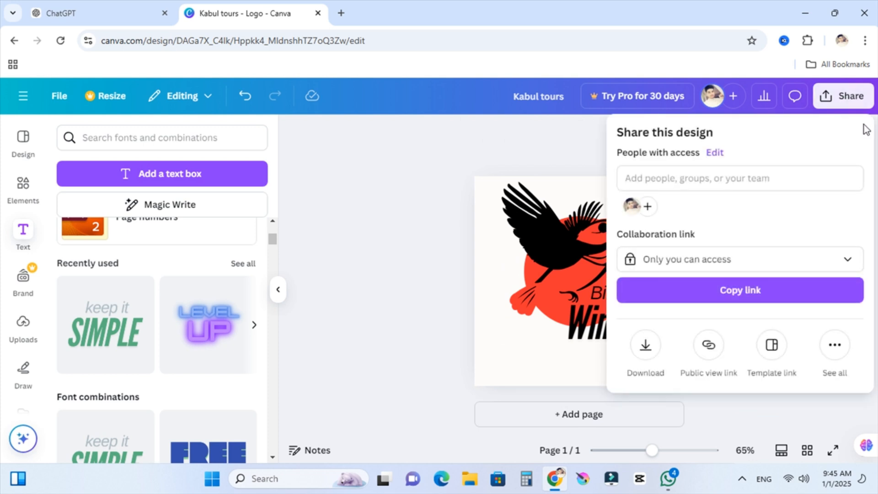
{"action": "left_click", "coordinate": [645, 347]}
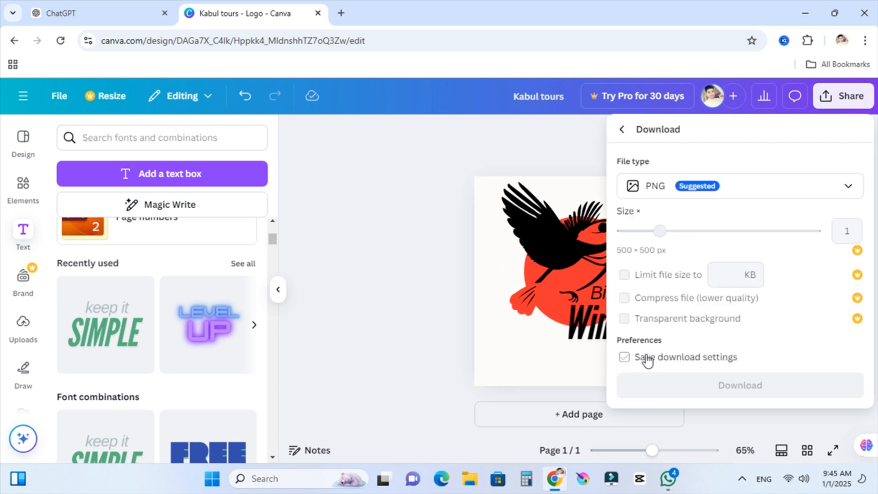
{"action": "left_click", "coordinate": [706, 194]}
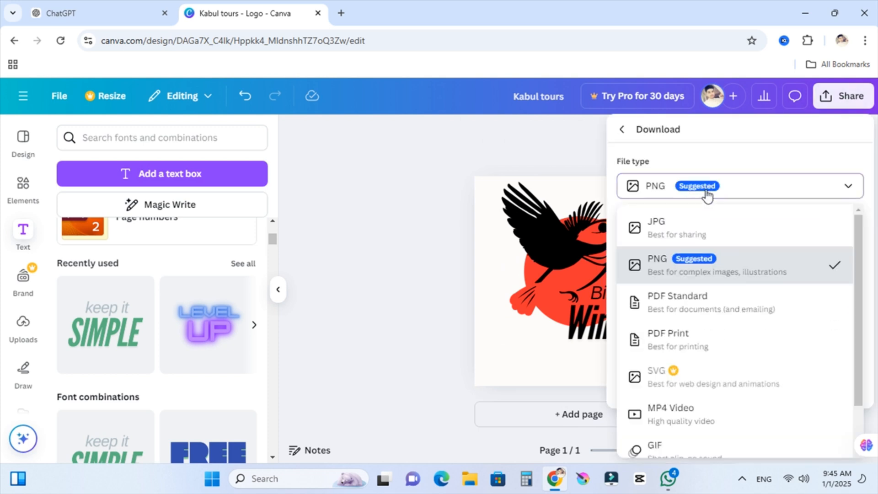
{"action": "left_click", "coordinate": [704, 273]}
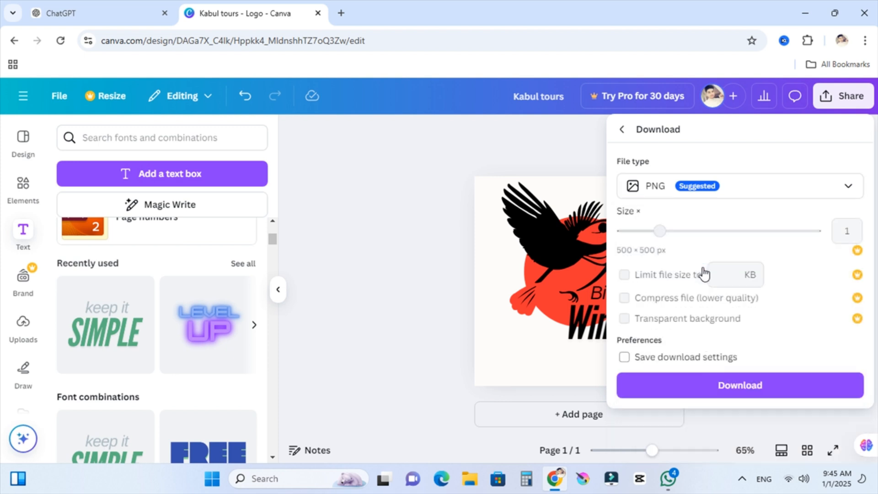
{"action": "left_click", "coordinate": [745, 390]}
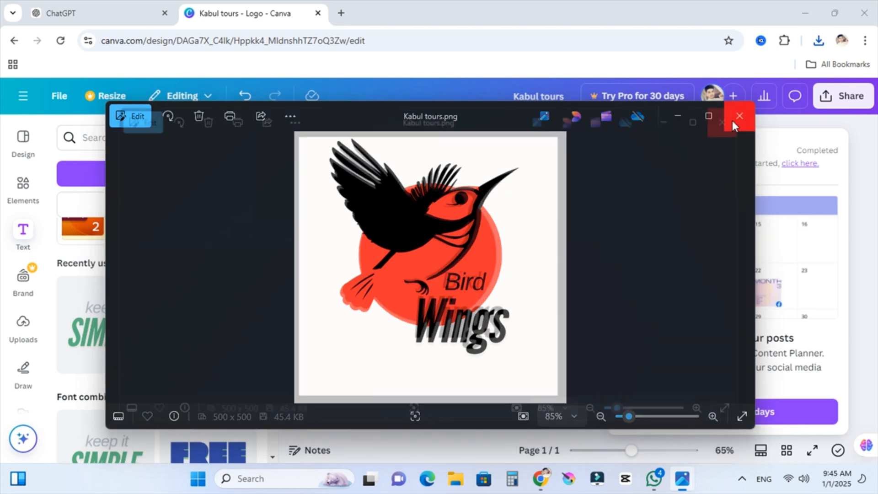
{"action": "left_click", "coordinate": [733, 121]}
{"action": "left_click", "coordinate": [533, 217]}
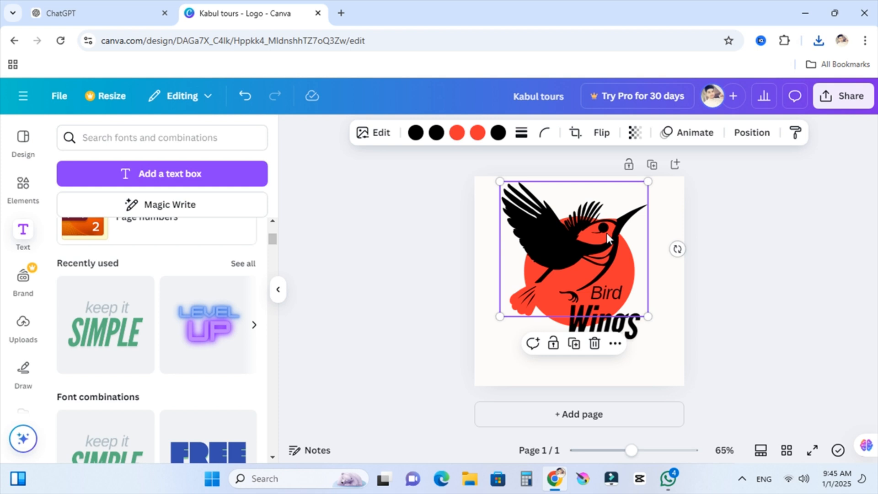
{"action": "left_click", "coordinate": [661, 295]}
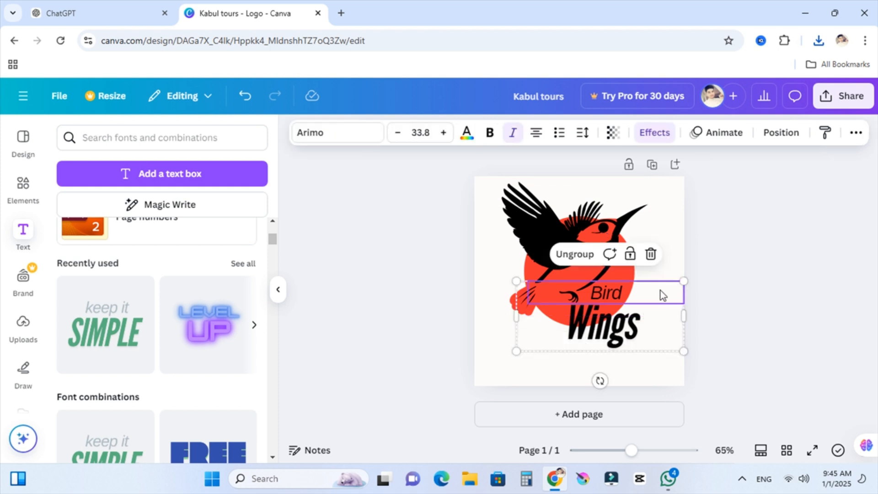
{"action": "left_click", "coordinate": [729, 248]}
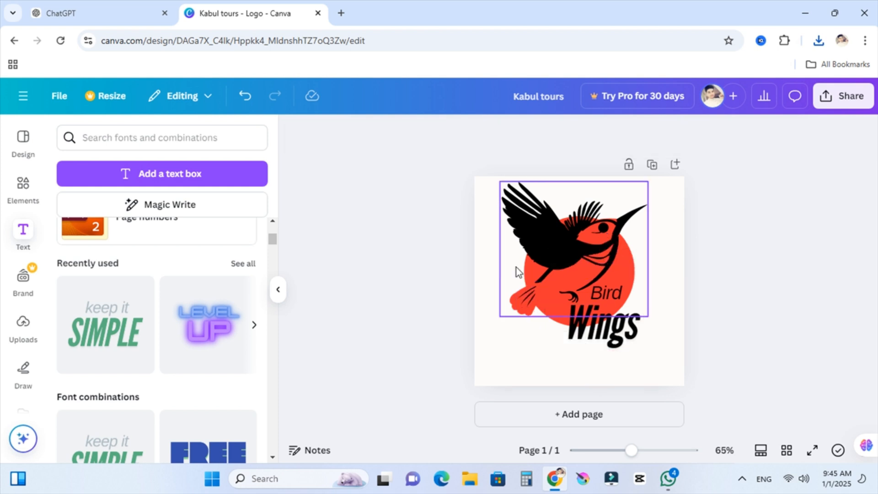
Shift the bird aside to expose the red circle and apply the Pulse animation effect to the circle
{"action": "left_click_drag", "start_coordinate": [583, 250], "coordinate": [548, 243]}
{"action": "left_click", "coordinate": [620, 255]}
{"action": "left_click", "coordinate": [789, 133]}
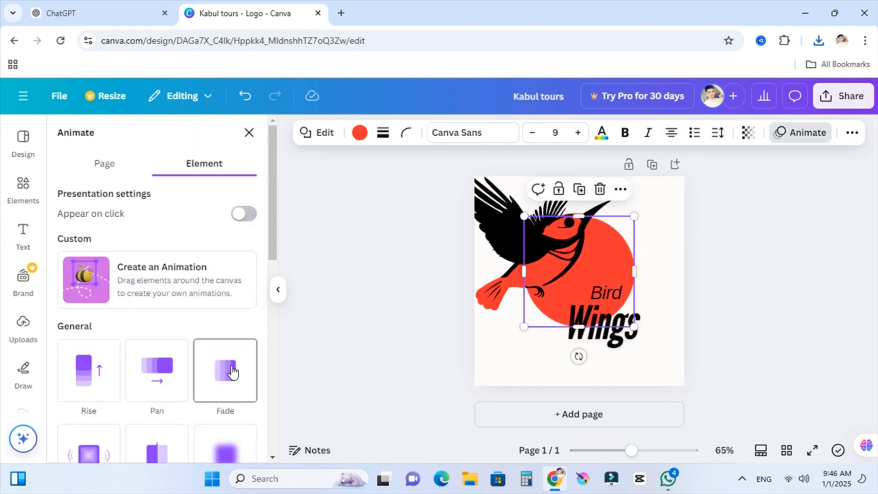
{"action": "scroll", "coordinate": [192, 380], "scroll_direction": "down", "scroll_amount": 2}
{"action": "scroll", "coordinate": [92, 380], "scroll_direction": "down", "scroll_amount": 3}
{"action": "scroll", "coordinate": [136, 363], "scroll_direction": "down", "scroll_amount": 4}
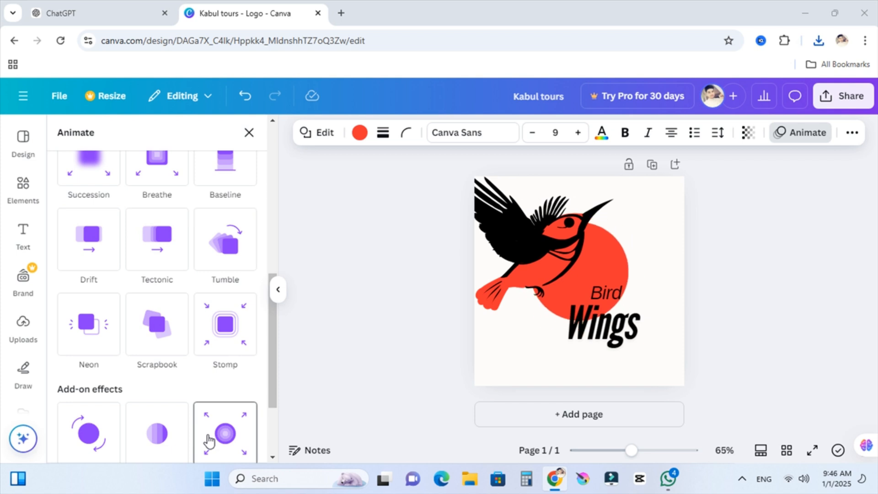
{"action": "scroll", "coordinate": [209, 441], "scroll_direction": "down", "scroll_amount": 2}
Move the bird back over the circle and give it the Scrapbook animation
{"action": "left_click", "coordinate": [524, 243]}
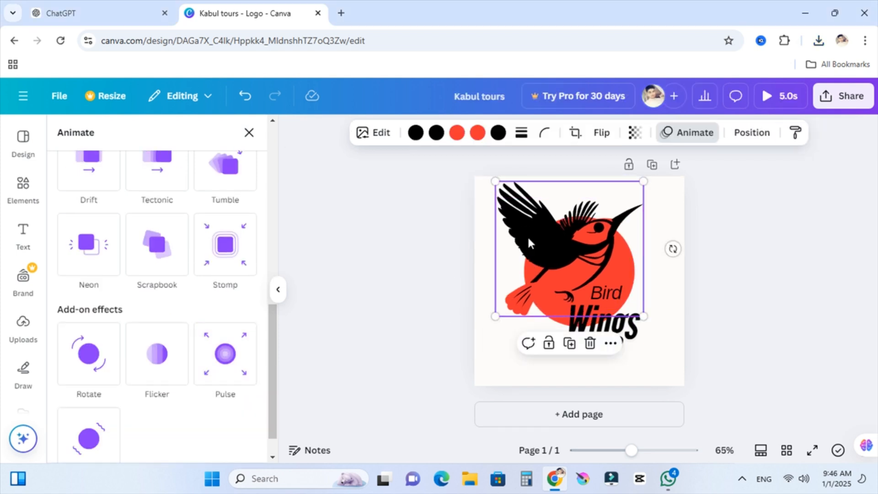
{"action": "left_click", "coordinate": [706, 136]}
{"action": "left_click", "coordinate": [691, 137]}
{"action": "scroll", "coordinate": [124, 412], "scroll_direction": "down", "scroll_amount": 1}
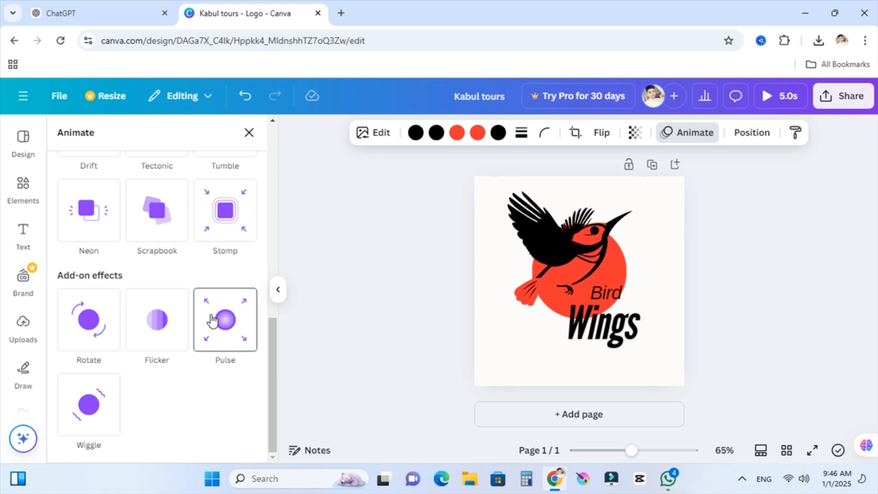
{"action": "left_click", "coordinate": [142, 221]}
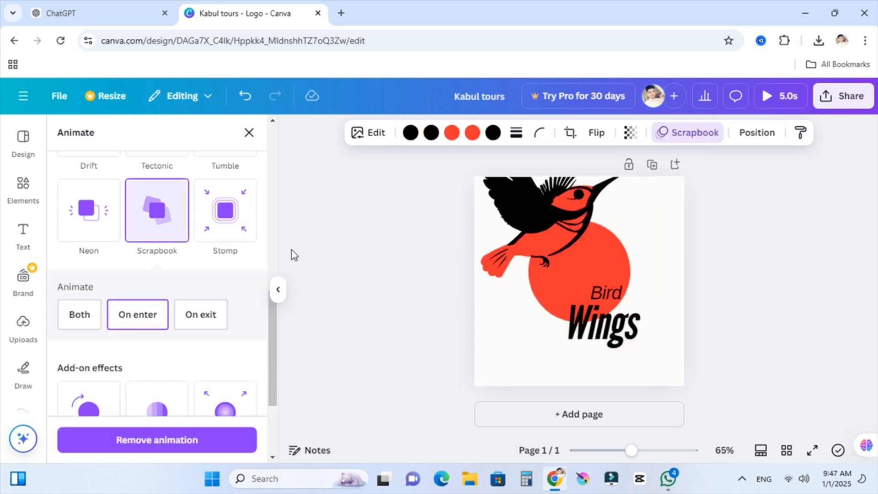
Apply the Bounce animation to the "Wings" text and deselect it
{"action": "left_click", "coordinate": [571, 334]}
{"action": "scroll", "coordinate": [165, 314], "scroll_direction": "down", "scroll_amount": 4}
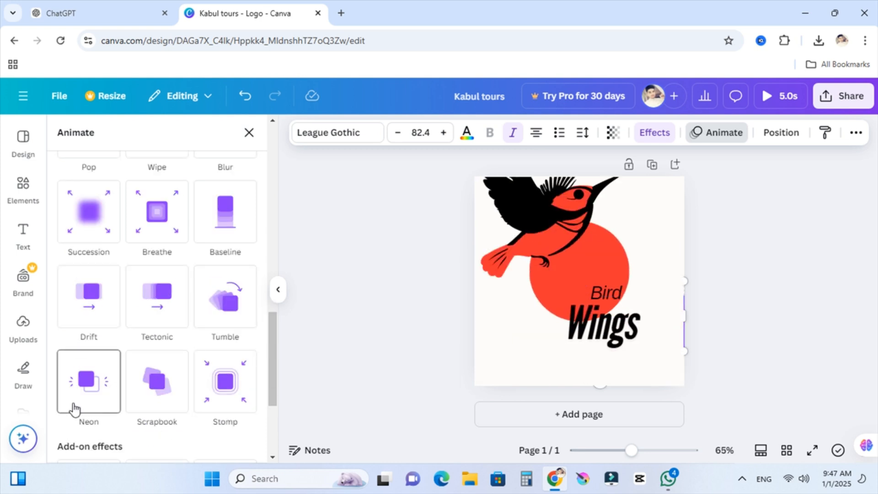
{"action": "scroll", "coordinate": [221, 372], "scroll_direction": "down", "scroll_amount": 3}
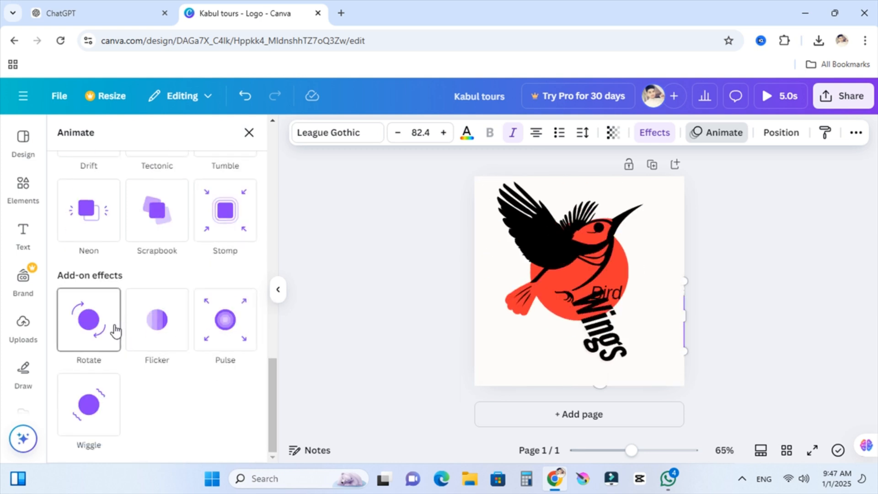
{"action": "scroll", "coordinate": [114, 382], "scroll_direction": "up", "scroll_amount": 10}
{"action": "scroll", "coordinate": [96, 339], "scroll_direction": "down", "scroll_amount": 3}
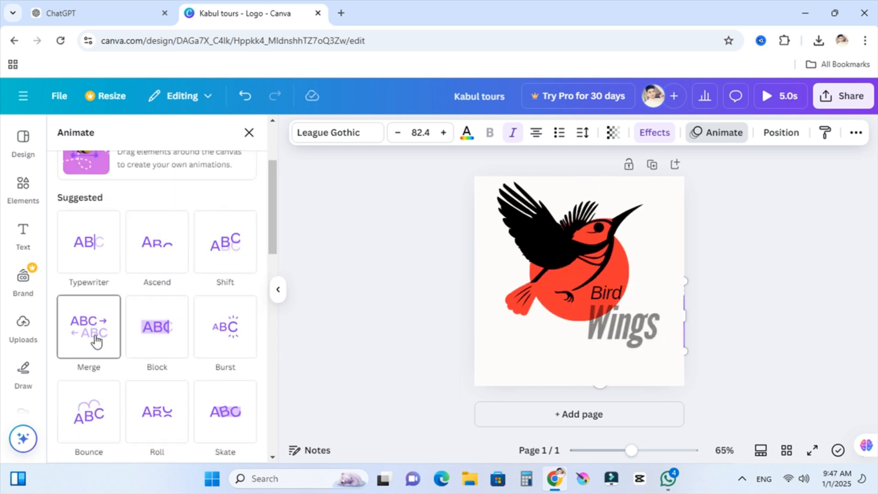
{"action": "left_click", "coordinate": [111, 400]}
{"action": "left_click", "coordinate": [836, 254]}
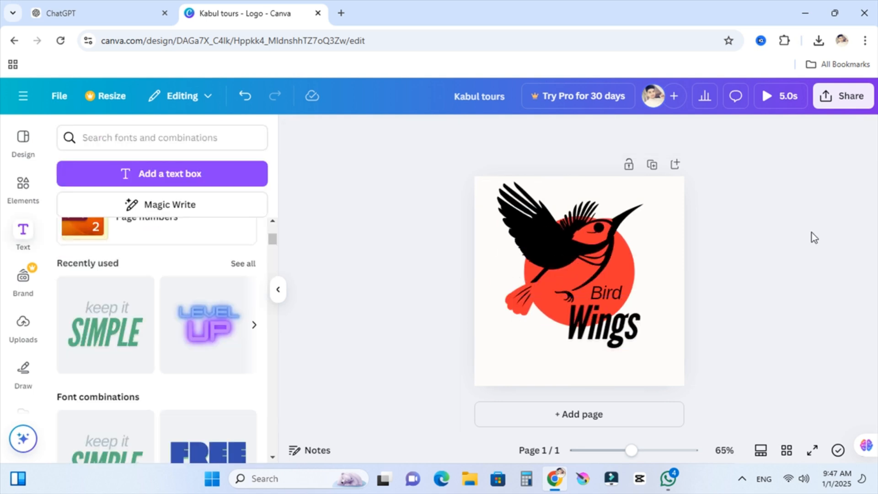
Download the animated logo as an MP4 video
{"action": "left_click", "coordinate": [844, 113]}
{"action": "left_click", "coordinate": [654, 366]}
{"action": "left_click", "coordinate": [720, 187]}
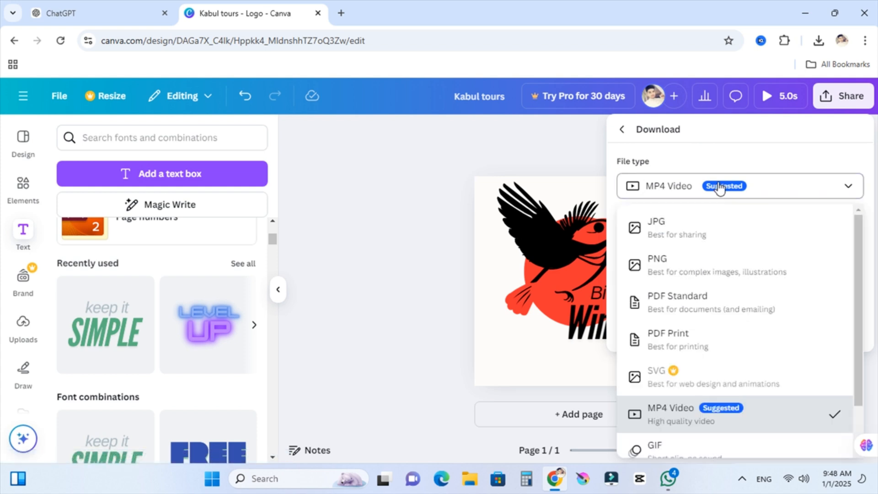
{"action": "scroll", "coordinate": [701, 420], "scroll_direction": "down", "scroll_amount": 1}
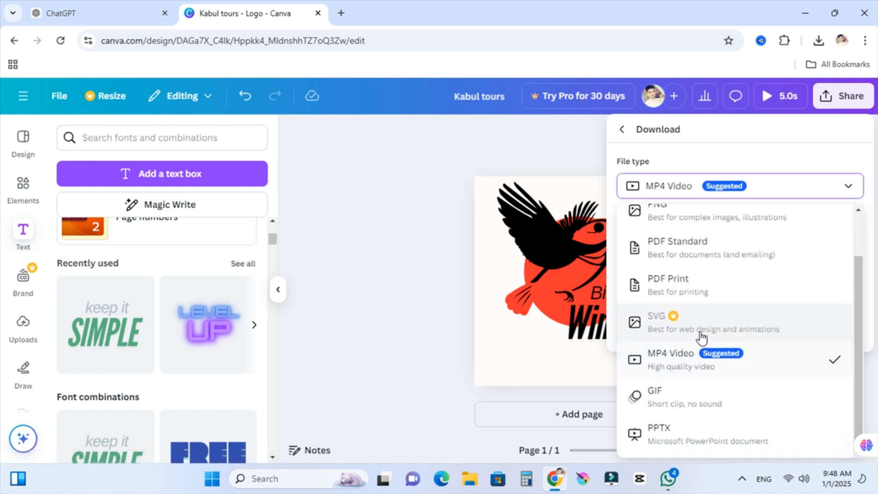
{"action": "left_click", "coordinate": [699, 365]}
{"action": "left_click", "coordinate": [733, 329]}
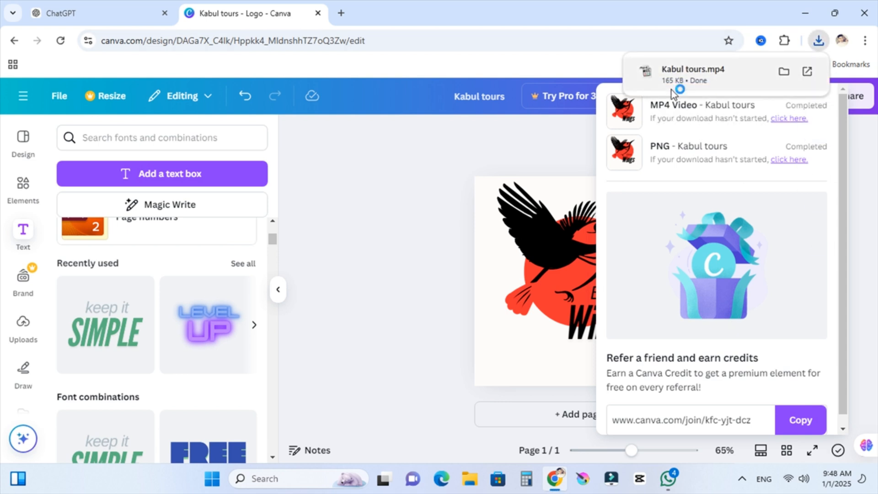
Open the downloaded Kabul tours.mp4 in the media player and replay the logo animation
{"action": "left_click", "coordinate": [671, 90]}
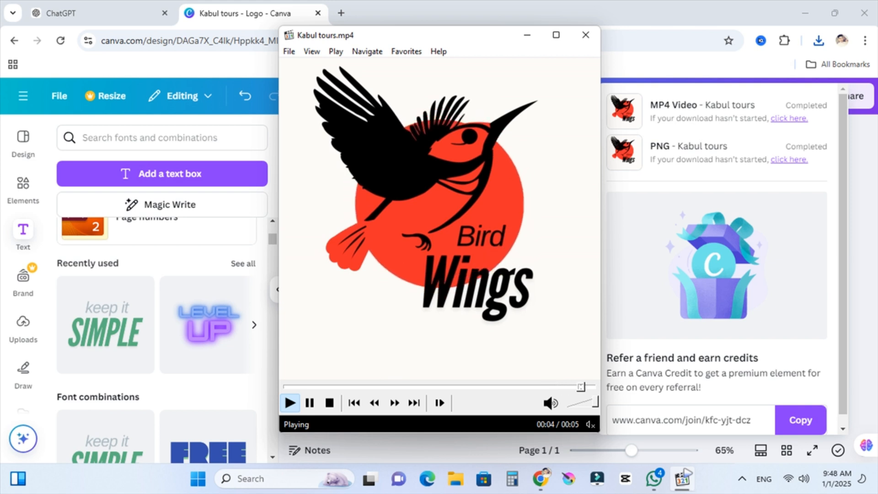
{"action": "left_click", "coordinate": [290, 402]}
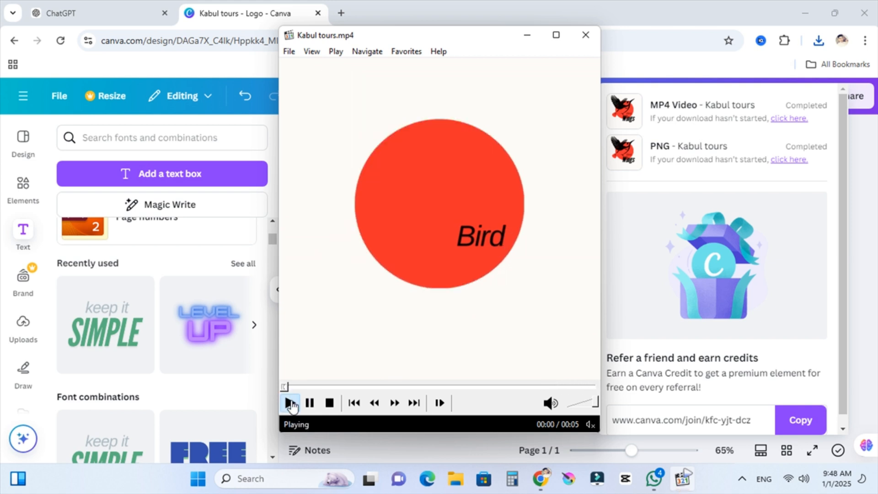